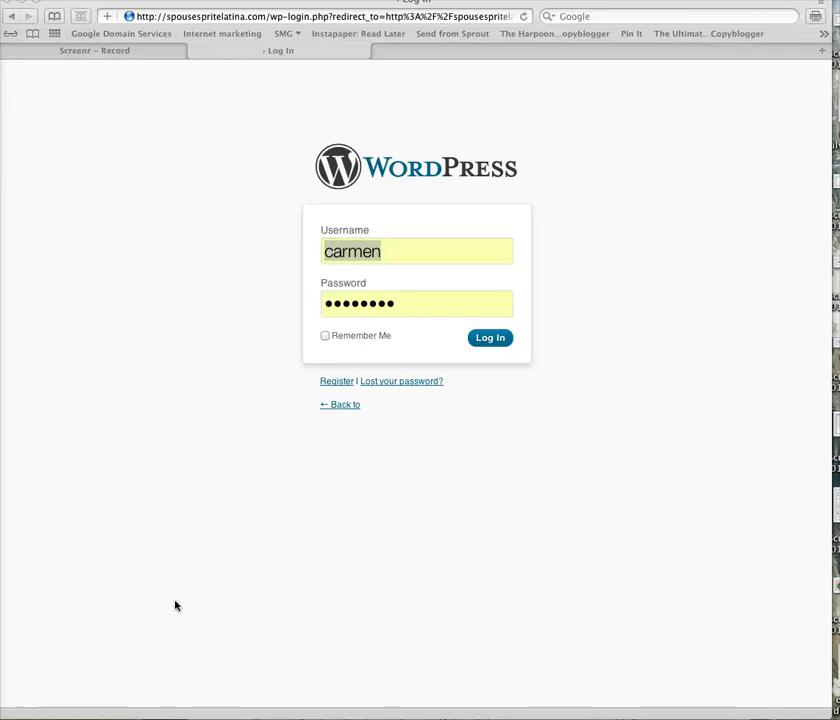
key(XF86AudioLowerVolume)
key(XF86AudioLowerVolume)
key(XF86AudioRaiseVolume)
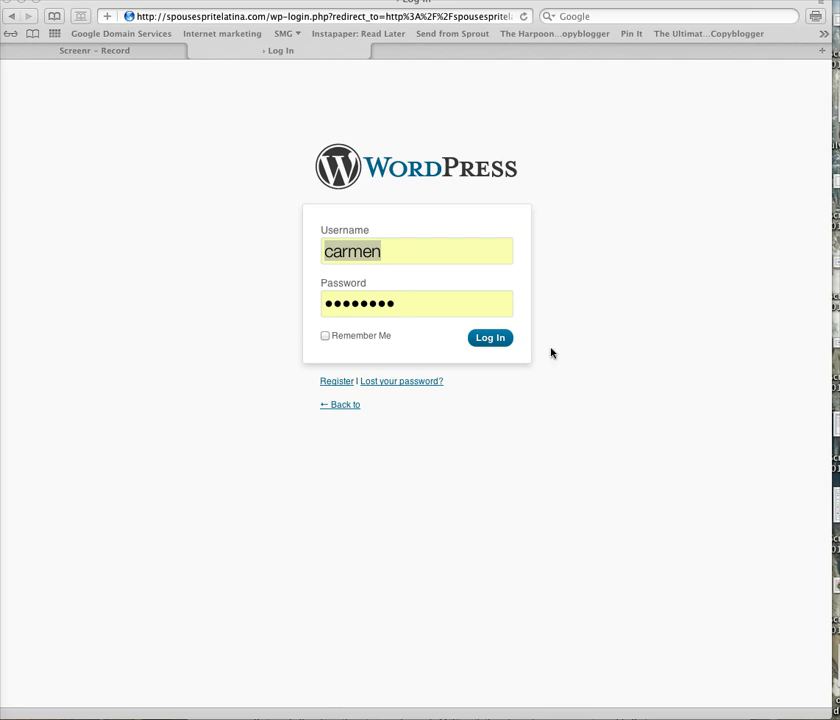
- Log in to the WordPress site with the prefilled credentials and open the Dashboard home page
click(492, 340)
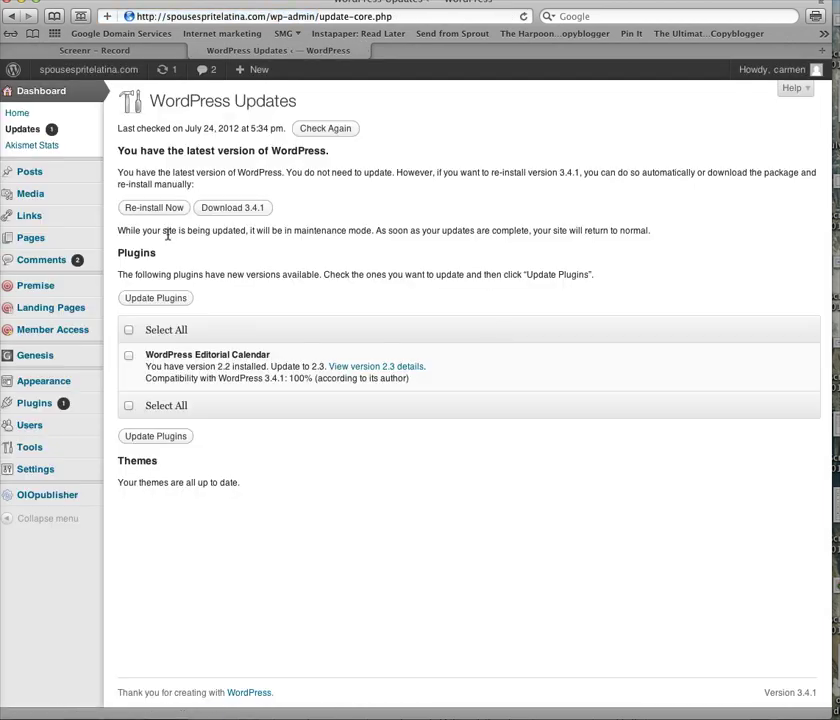
mouse_move(85, 402)
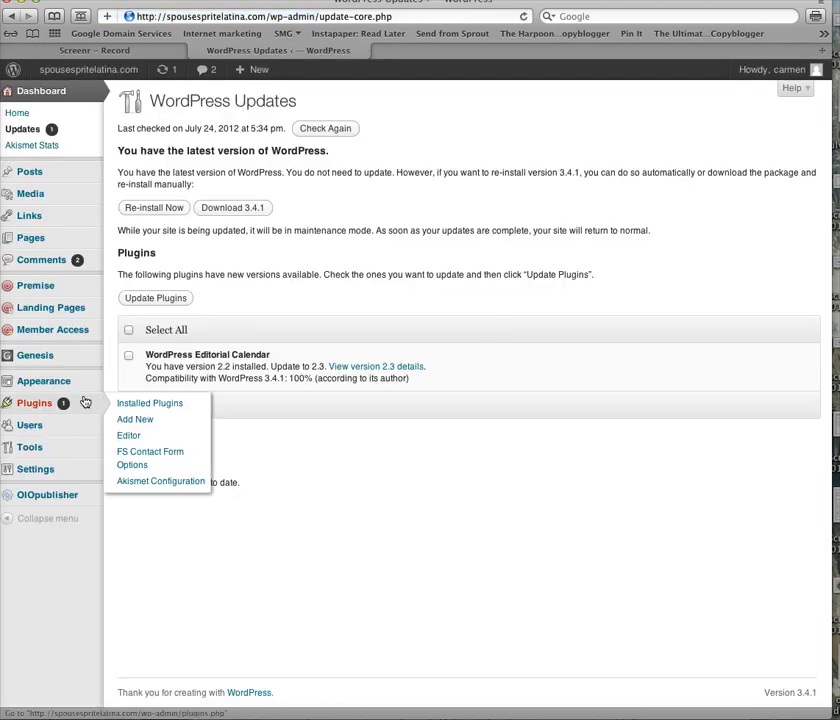
click(53, 93)
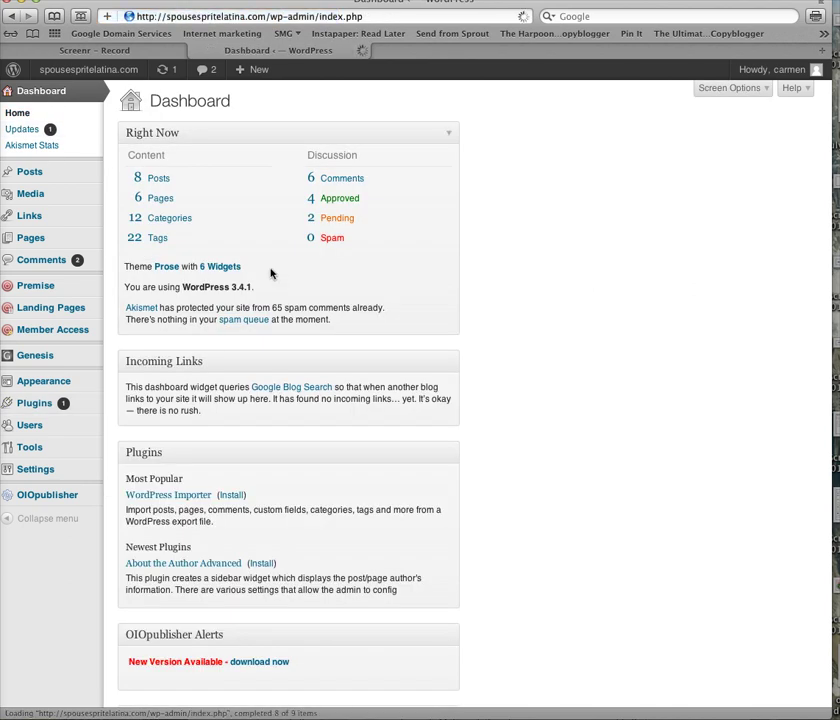
- Search for new plugins to install with the keyword "shareaholic"
click(35, 406)
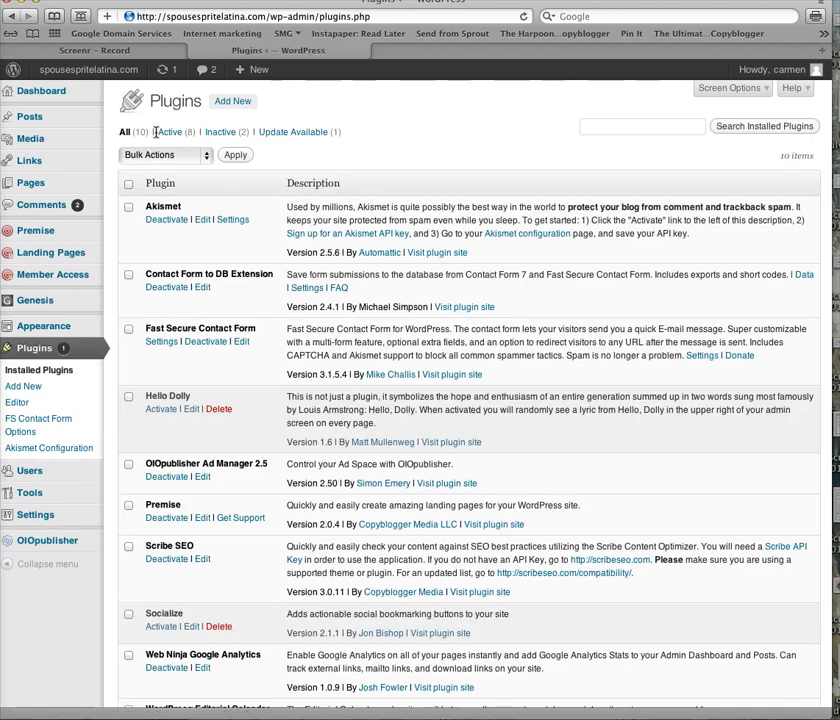
click(234, 102)
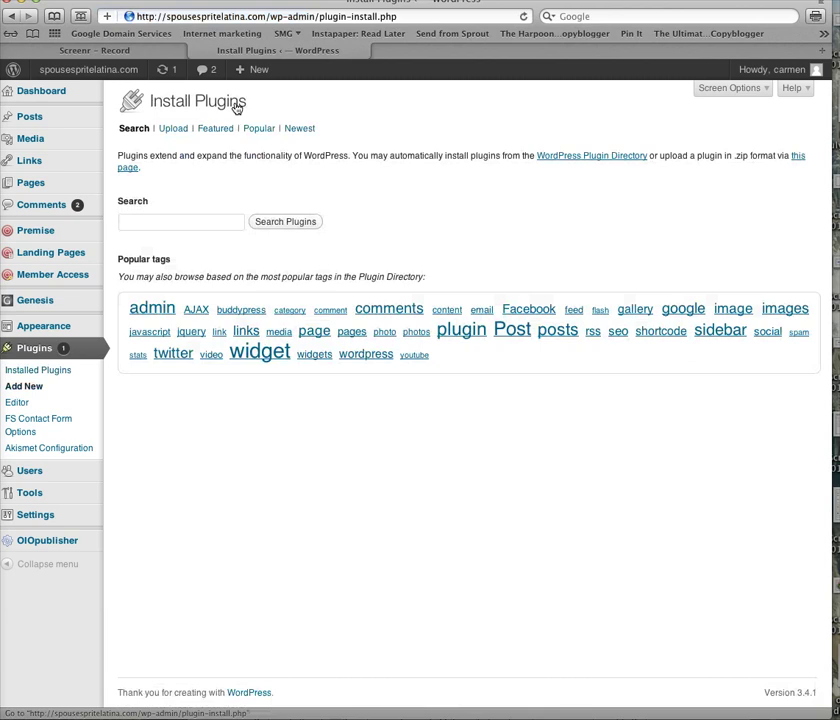
click(171, 222)
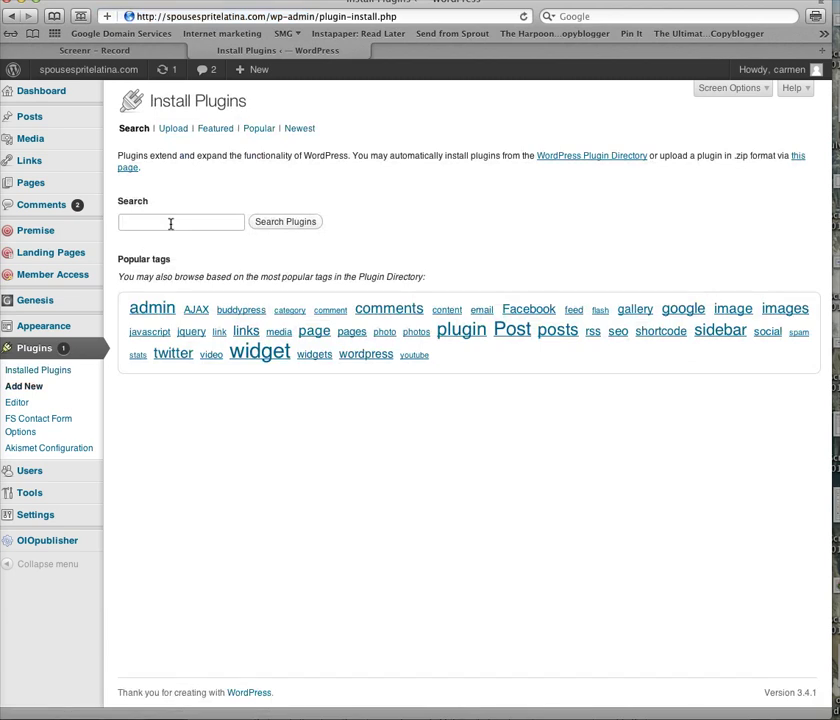
text(shareaholic)
click(289, 226)
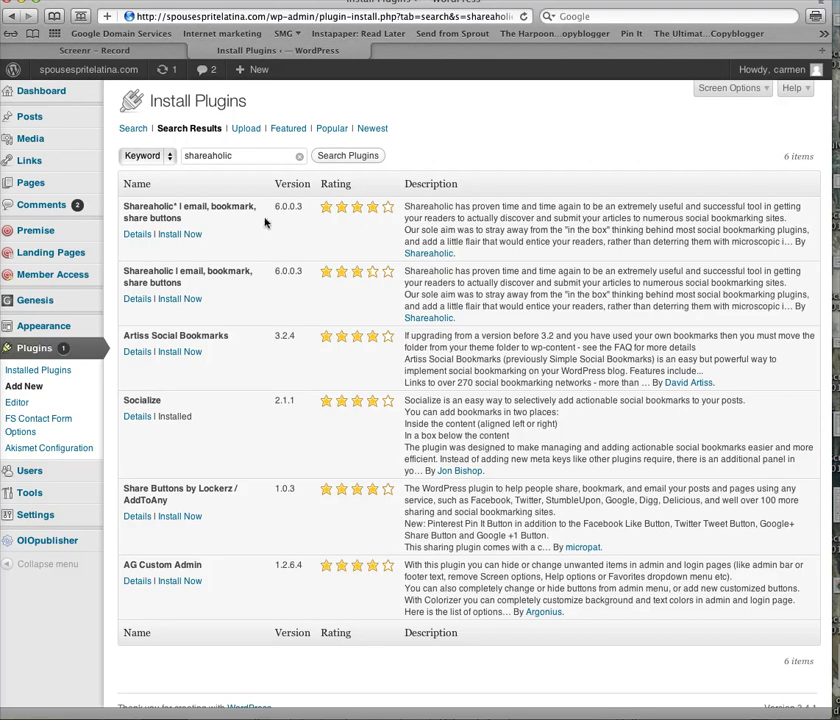
- Install and activate the first "Shareaholic | email, bookmark, share buttons" plugin in the search results
click(180, 236)
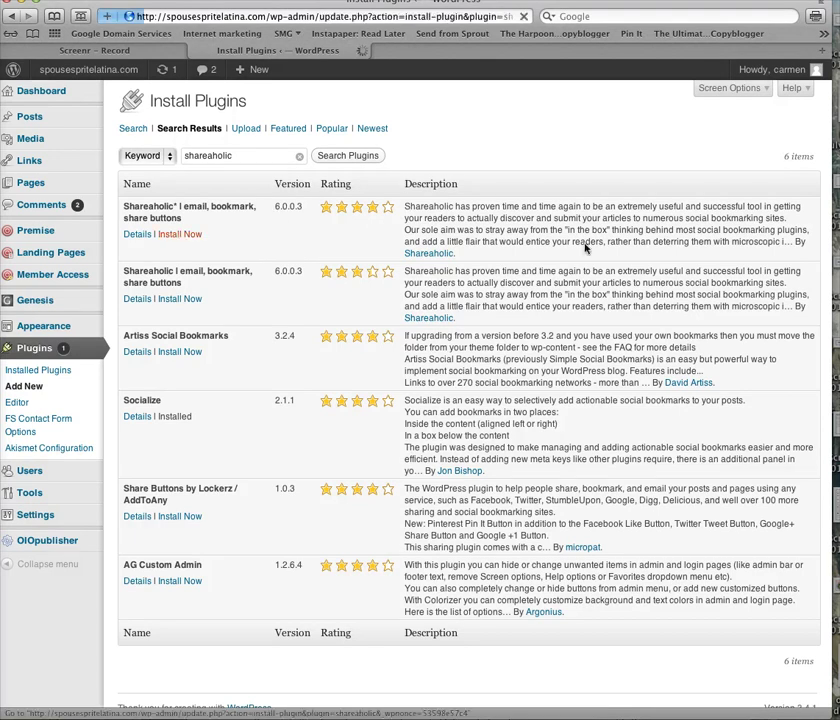
click(151, 219)
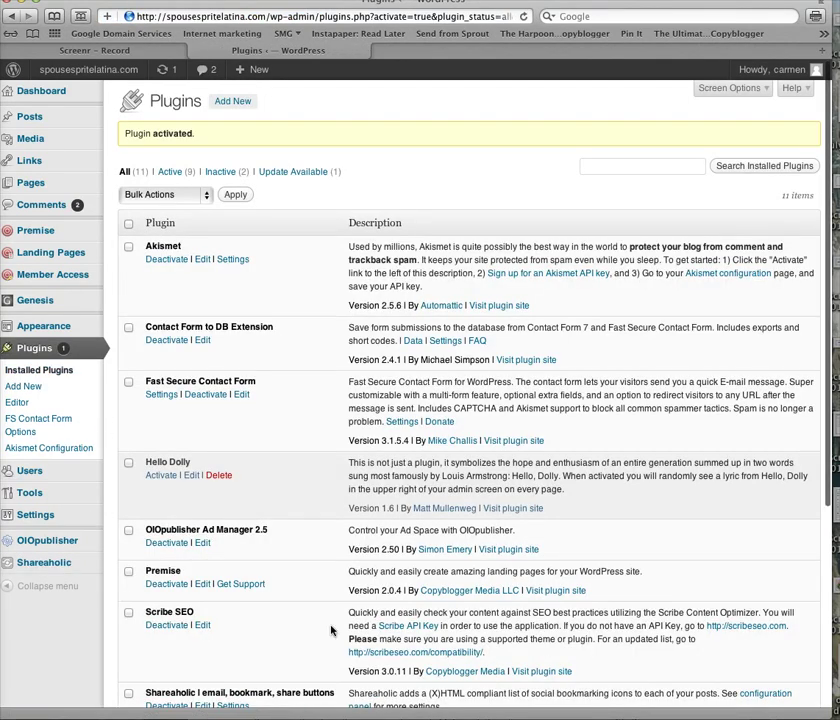
- Open the SexyBookmarks settings from the Shareaholic dashboard
scroll(281, 485, down, 2)
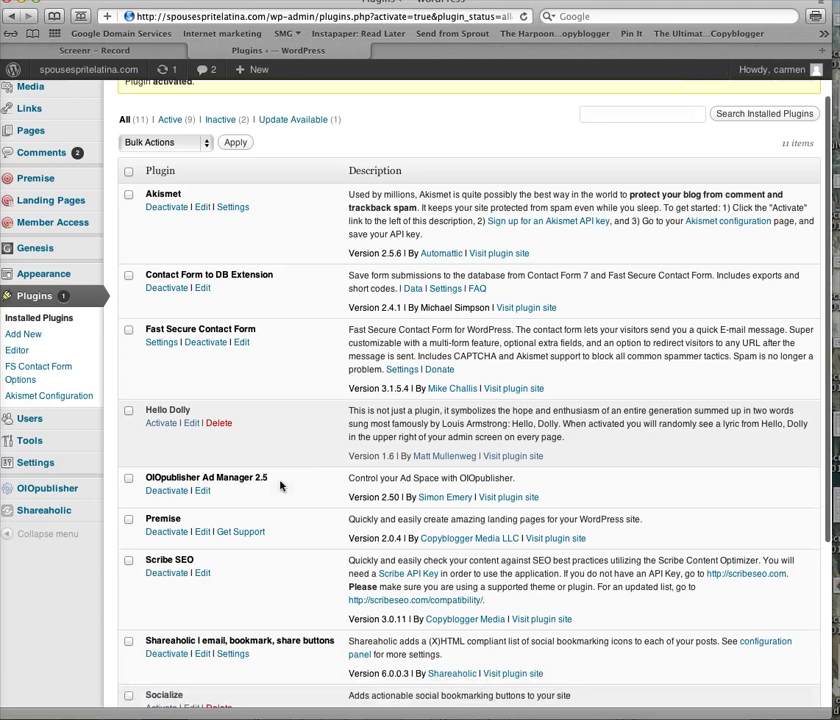
scroll(281, 485, down, 1)
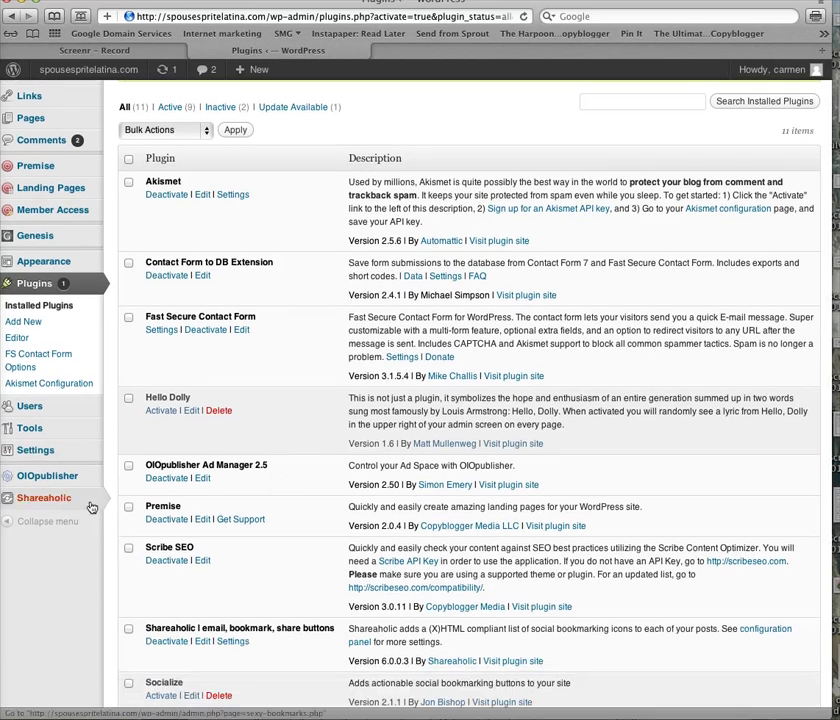
mouse_move(91, 508)
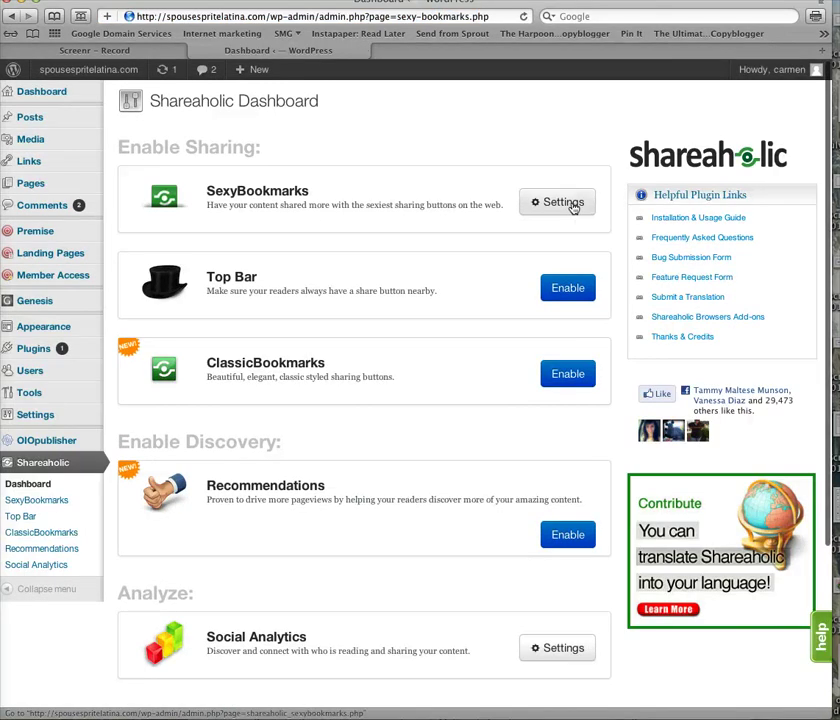
click(573, 206)
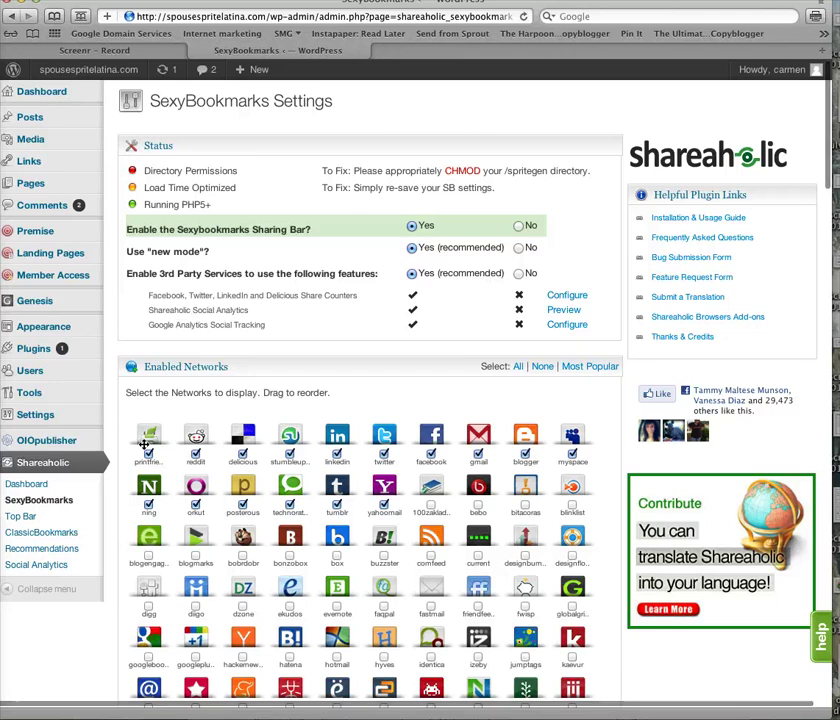
- Disable Reddit, Delicious, LinkedIn and MySpace among the enabled sharing networks
scroll(244, 426, down, 2)
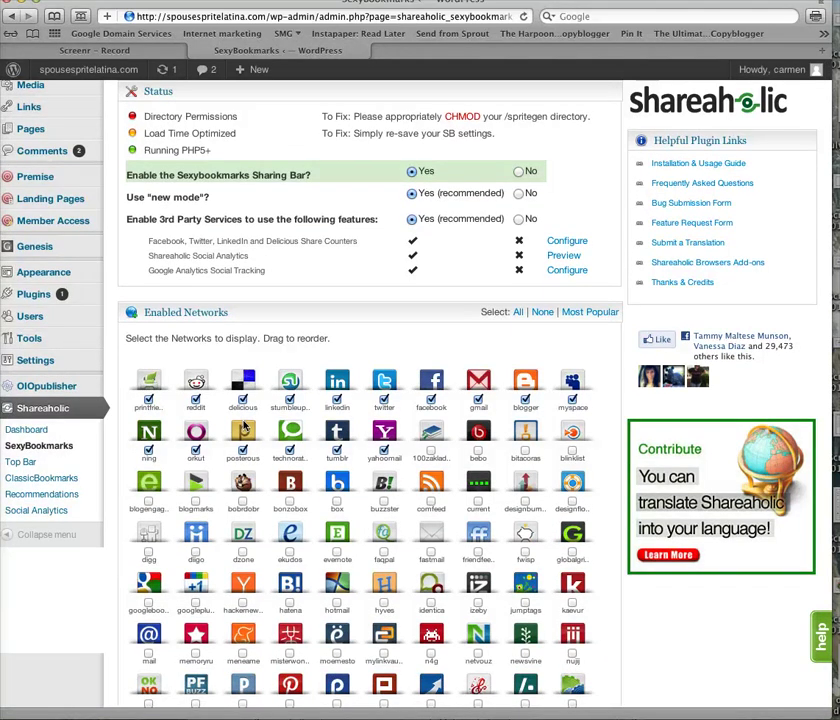
scroll(244, 426, down, 5)
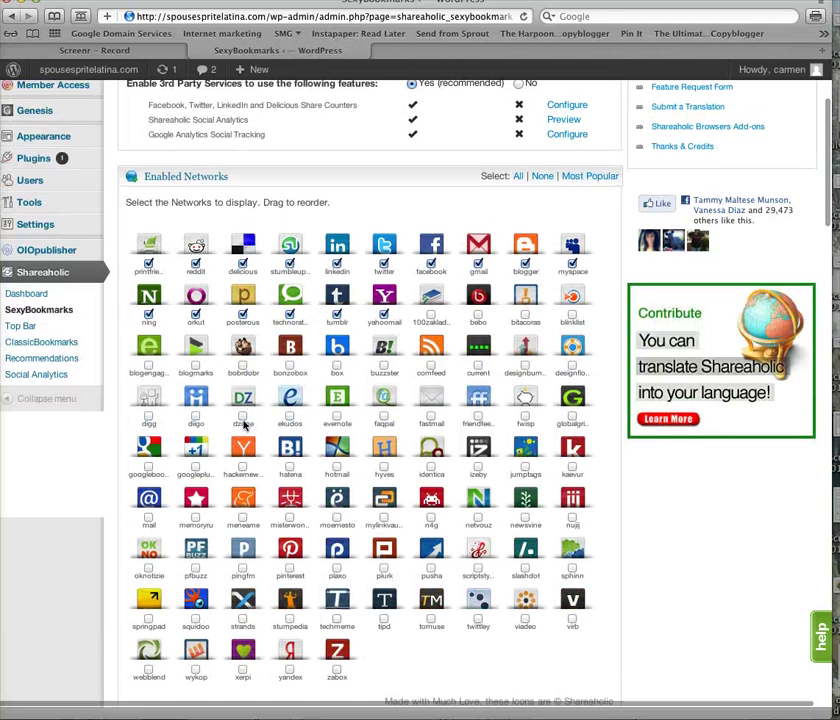
scroll(244, 426, up, 7)
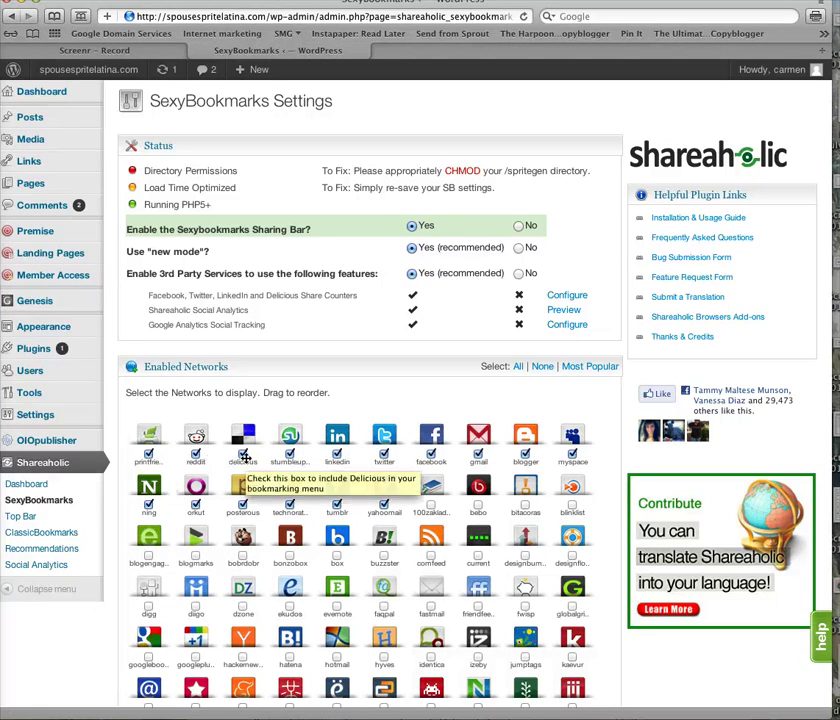
click(149, 506)
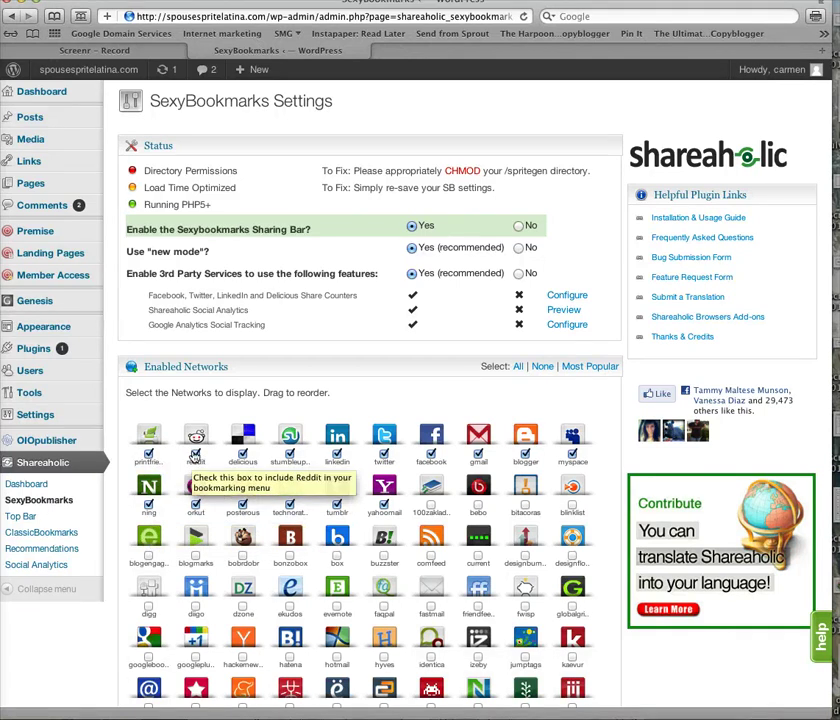
click(196, 455)
click(243, 455)
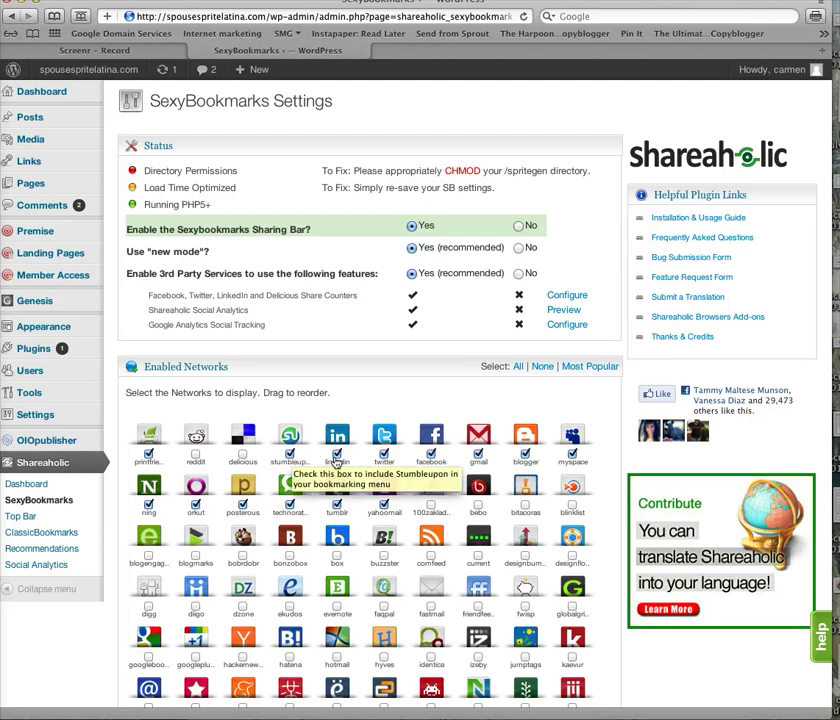
click(337, 455)
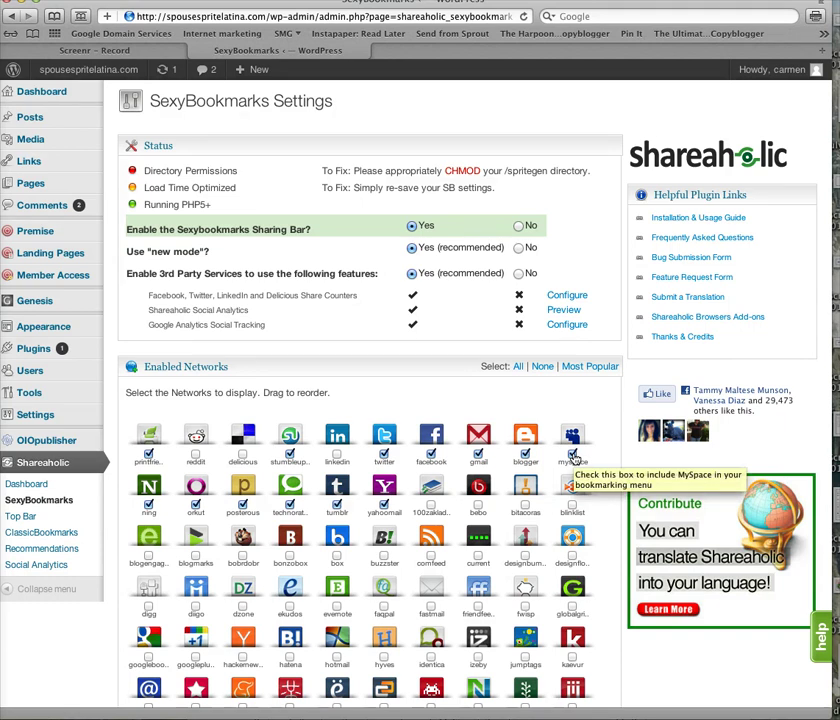
click(572, 455)
- Disable the Ning, Orkut, Posterous, Technorati, Gmail and Yahoo Mail sharing networks
scroll(236, 463, down, 1)
click(148, 468)
click(196, 468)
click(243, 468)
click(290, 468)
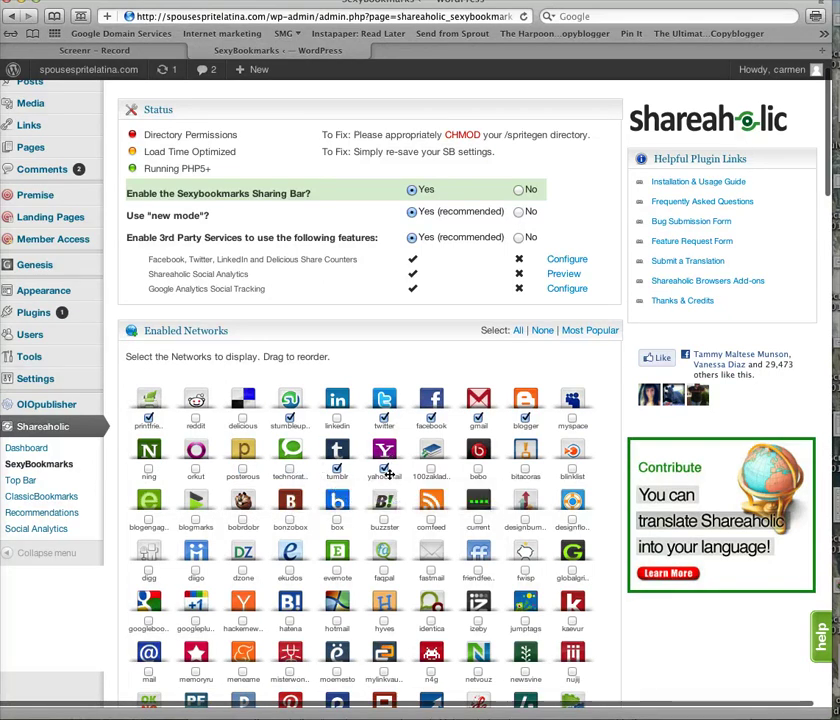
scroll(388, 470, down, 1)
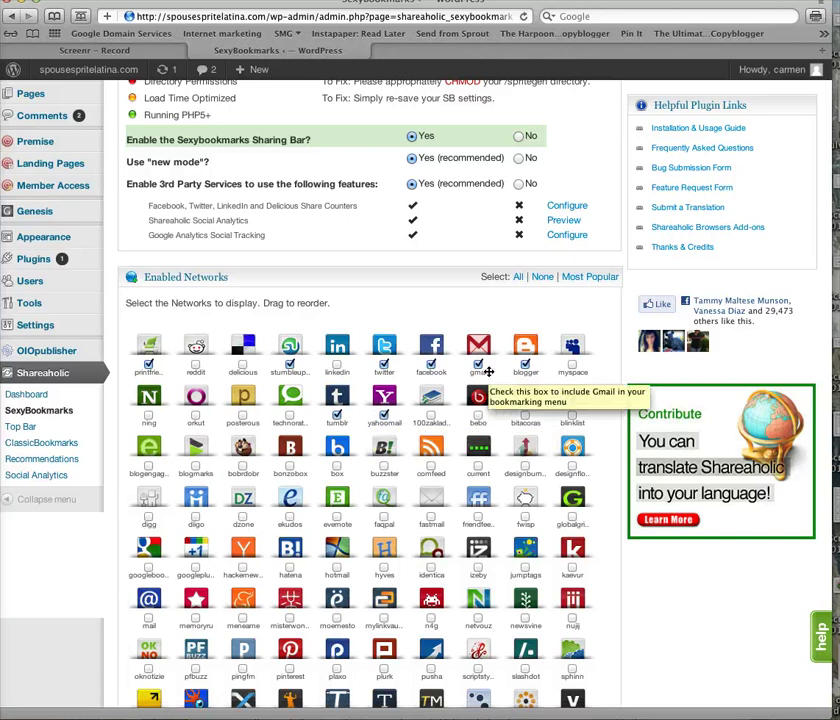
click(479, 366)
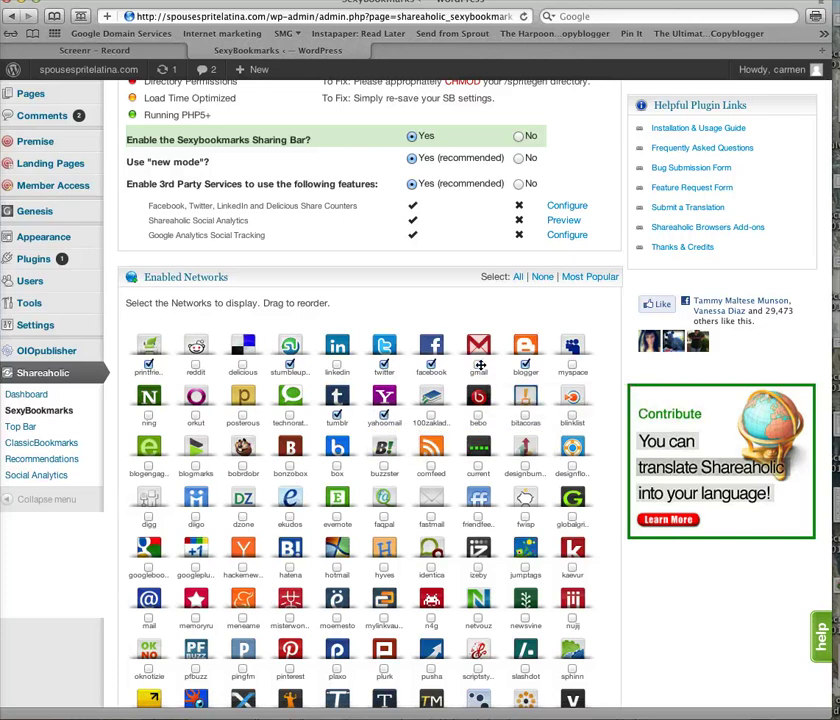
click(385, 416)
- Enable Fastmail, Evernote and Pinterest as additional sharing networks
scroll(386, 420, down, 2)
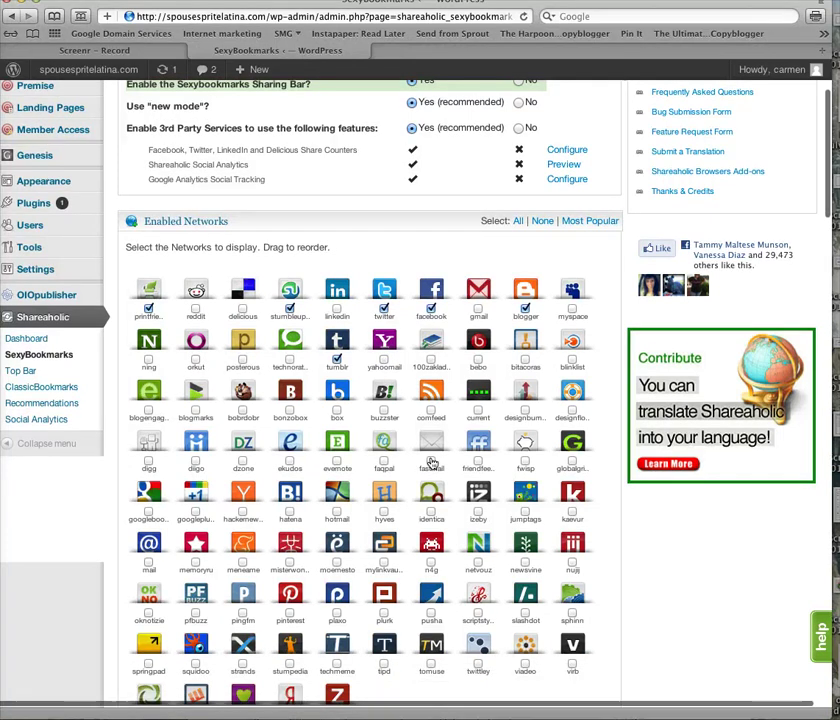
scroll(432, 462, down, 1)
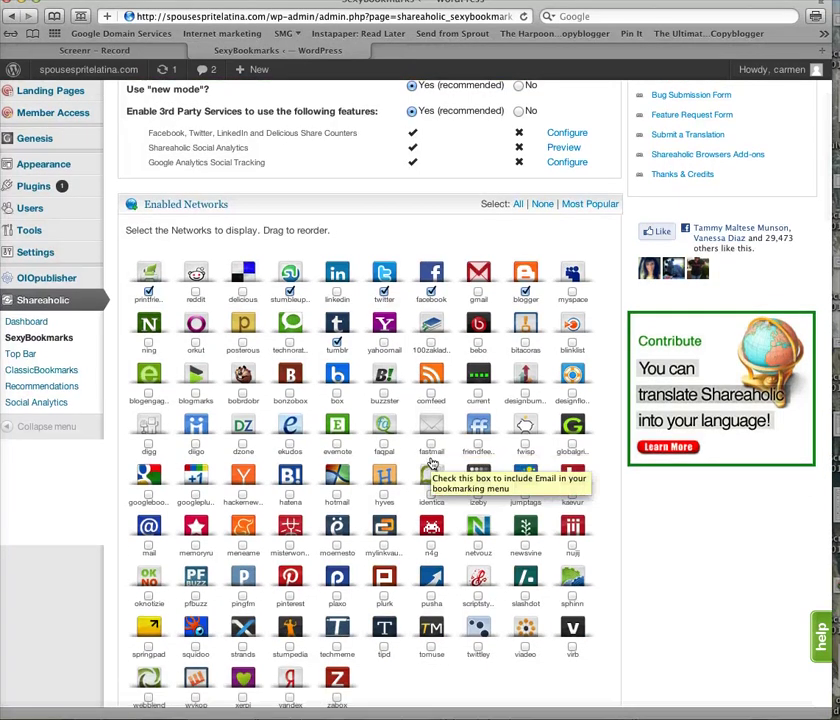
click(431, 445)
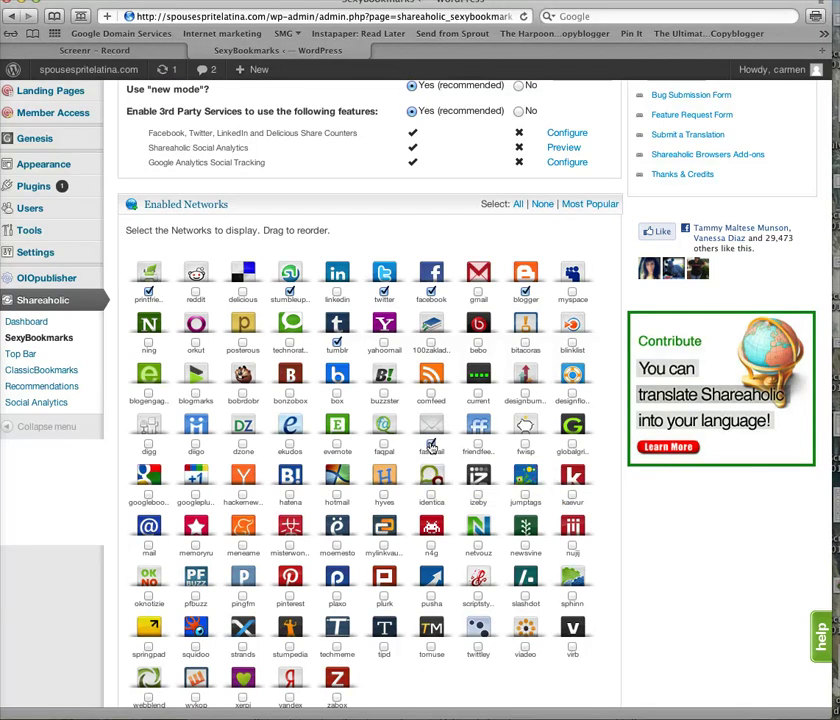
click(337, 444)
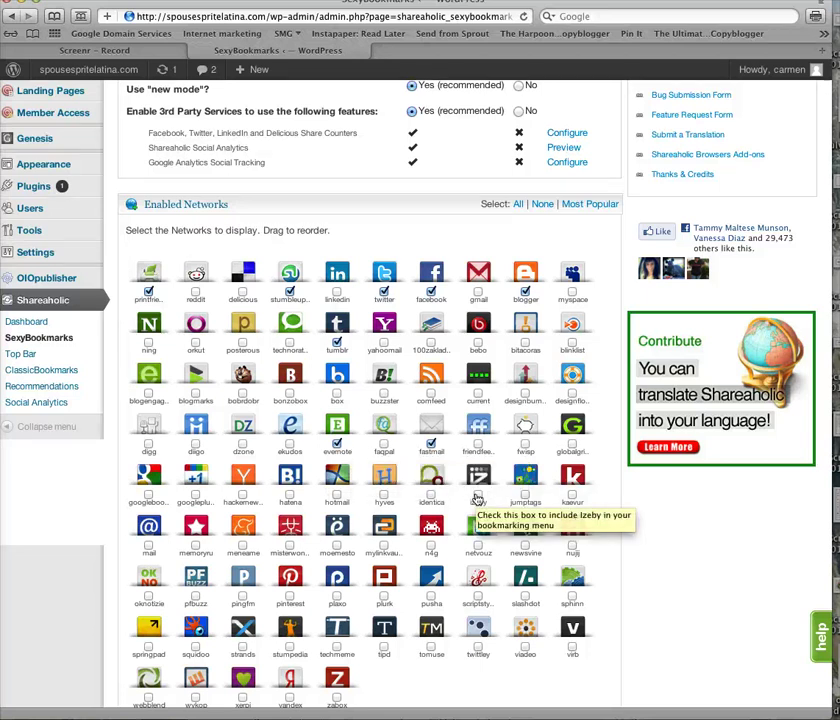
click(290, 596)
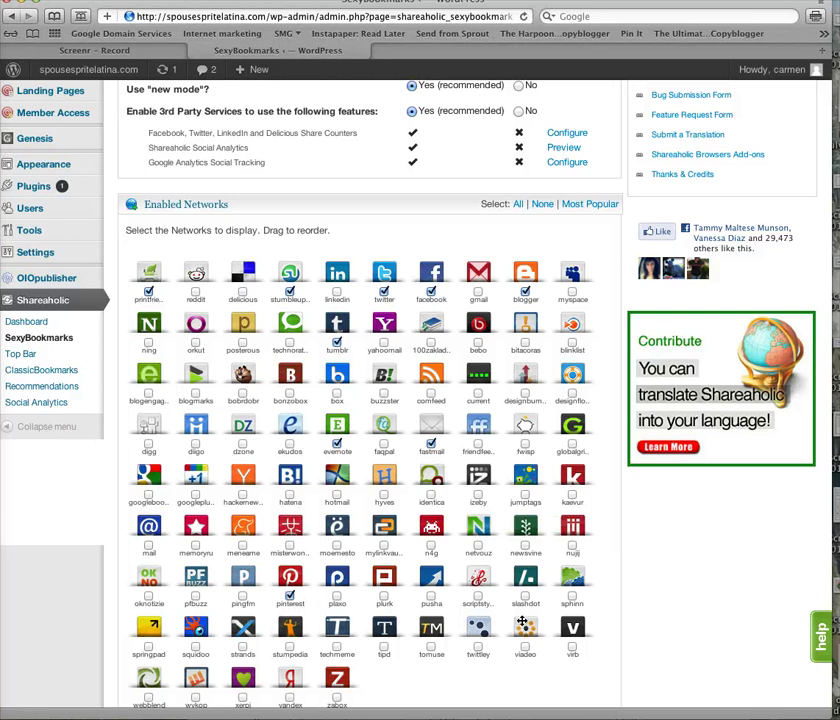
- Include the Tweet button in the like button-set just above the post
scroll(521, 622, down, 1)
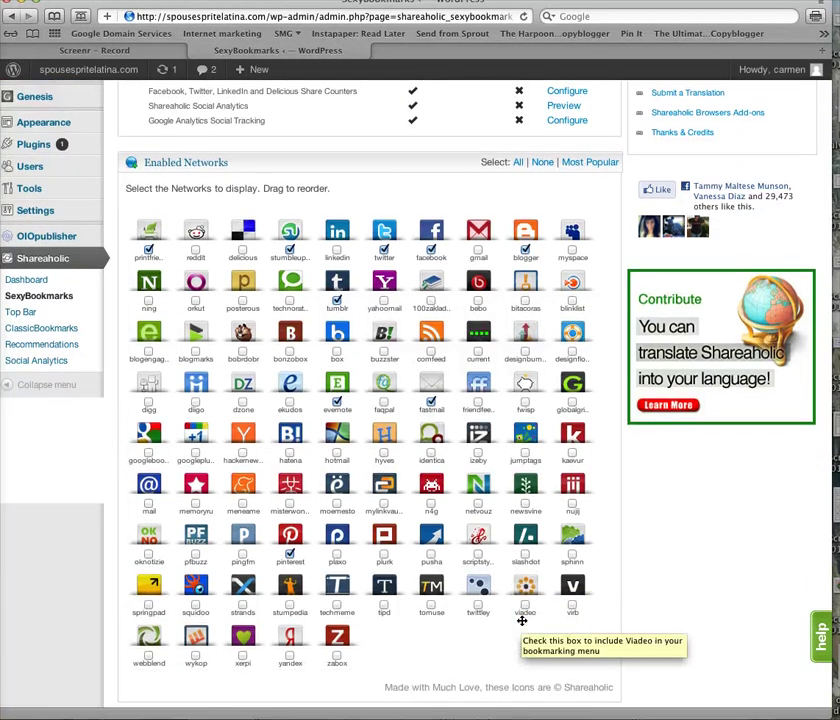
scroll(450, 628, down, 9)
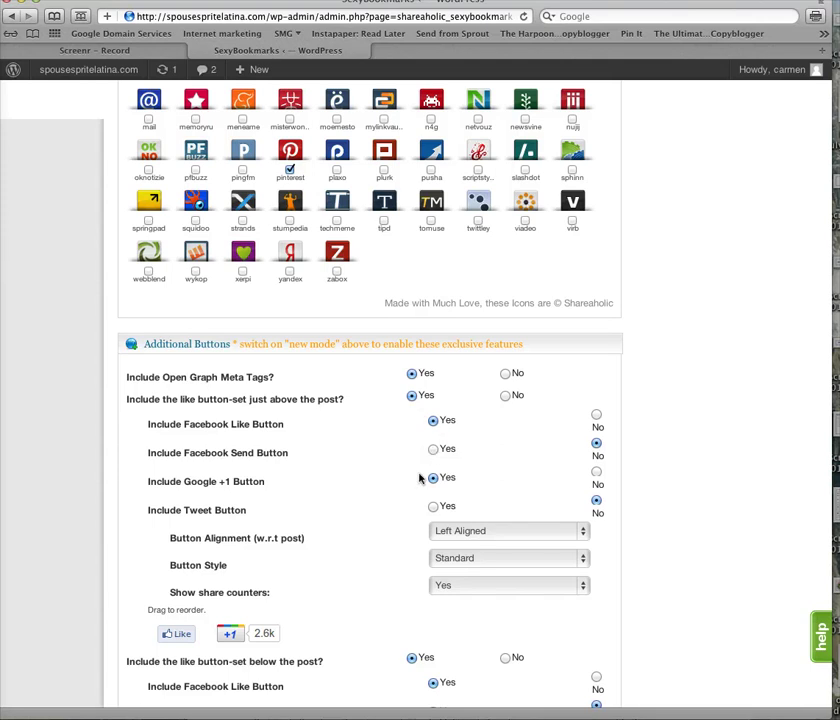
scroll(420, 479, down, 2)
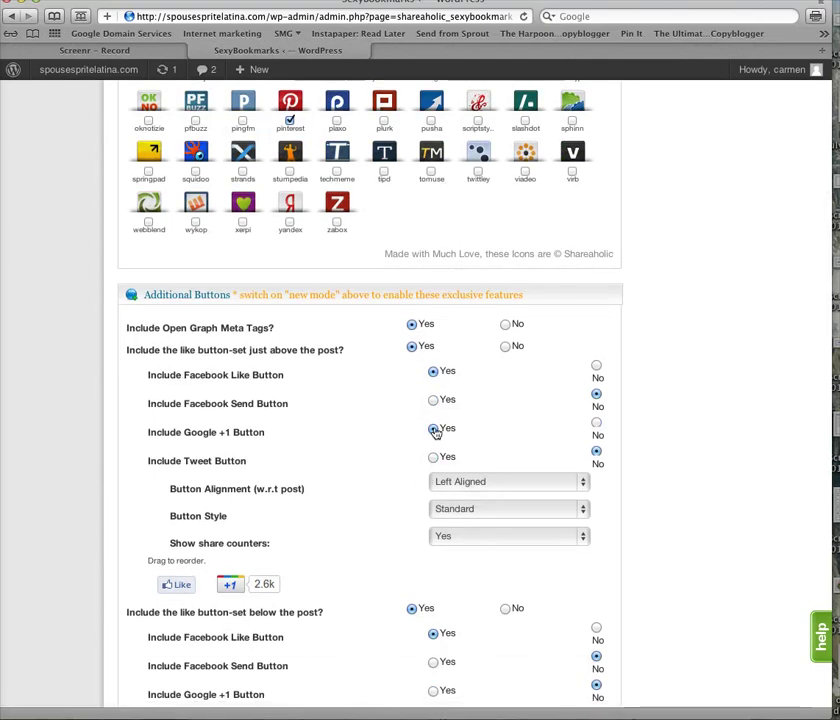
click(434, 459)
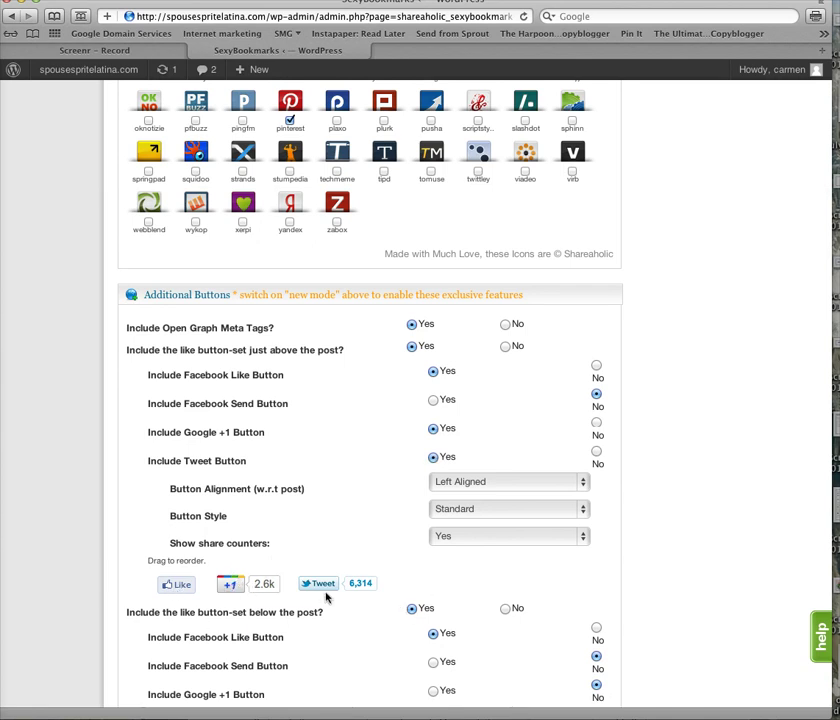
- Turn off the like button-set below the post
scroll(372, 633, down, 5)
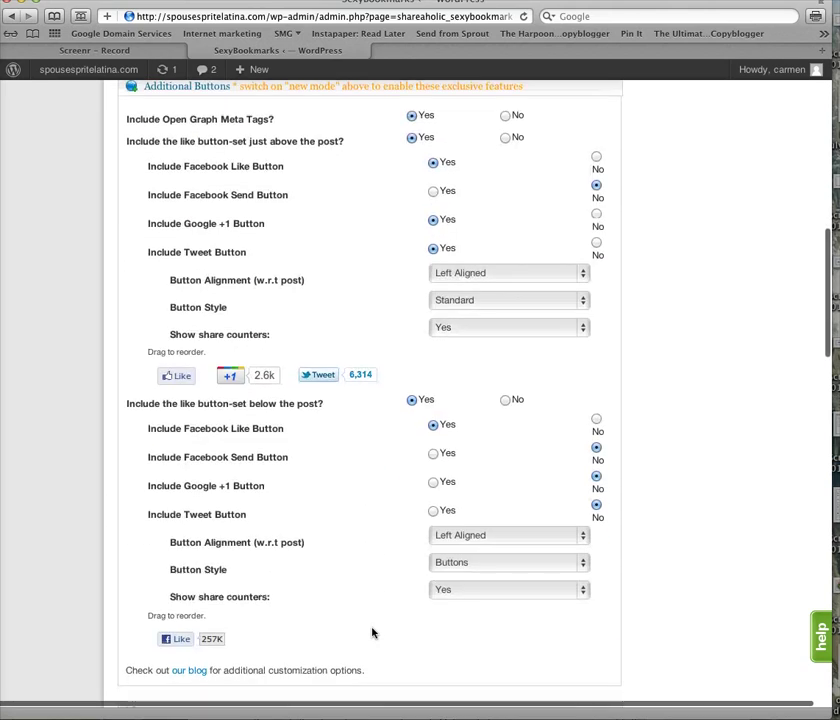
scroll(372, 633, down, 2)
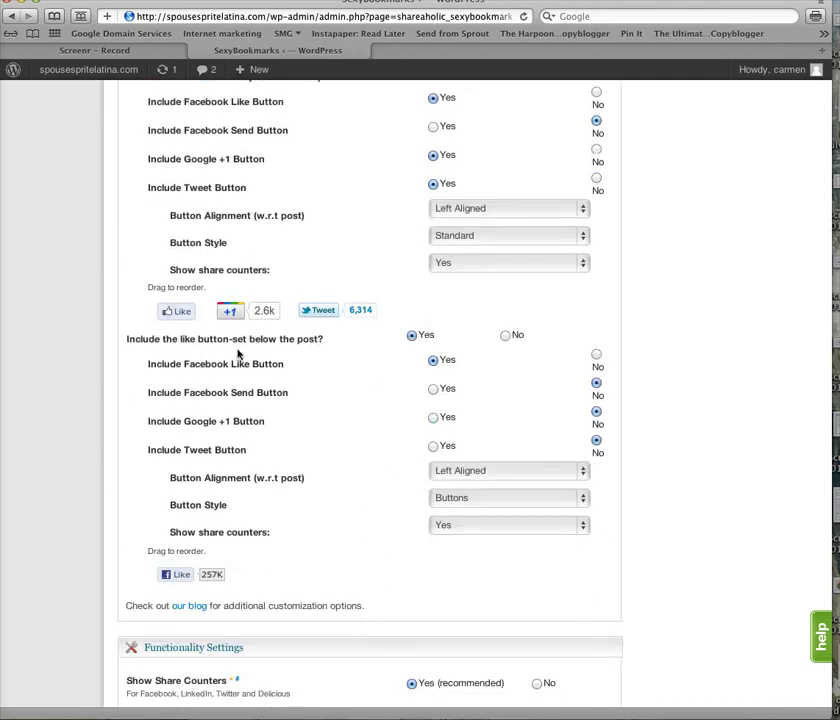
click(505, 336)
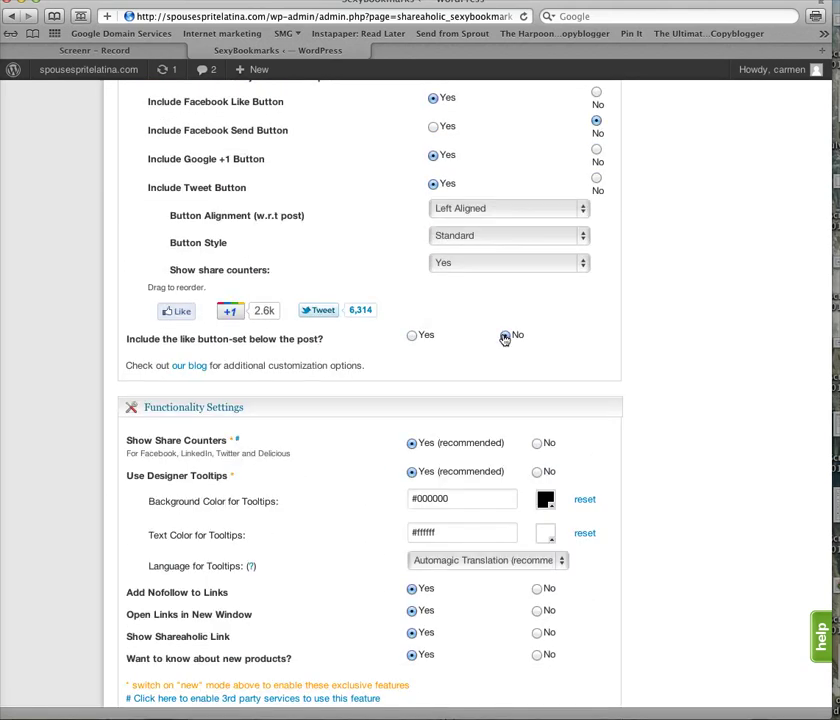
- Add "RT" at the start of the custom tweet template and check the title and link in the example tweet output
scroll(503, 340, down, 4)
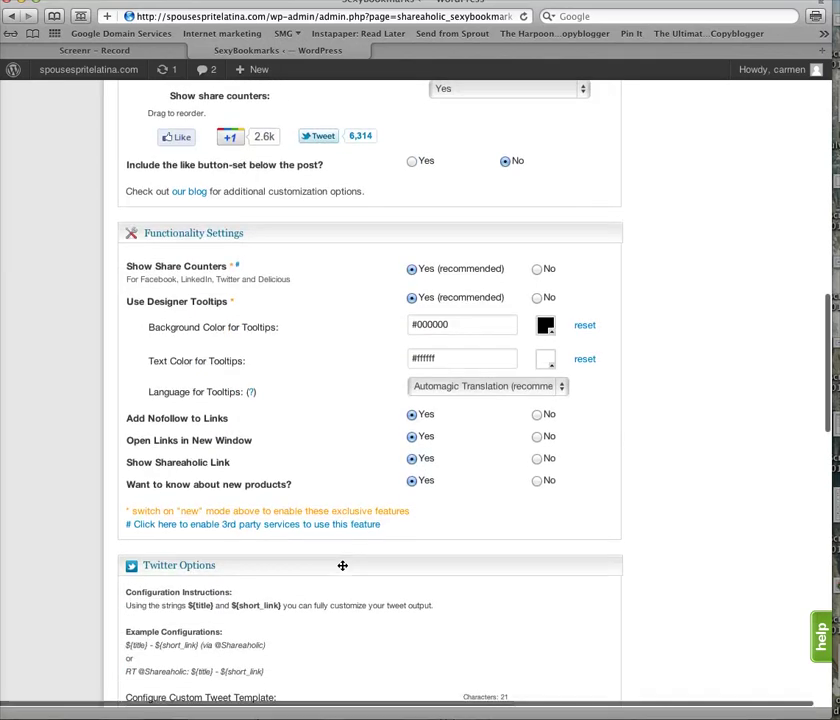
scroll(342, 565, down, 1)
scroll(342, 565, down, 5)
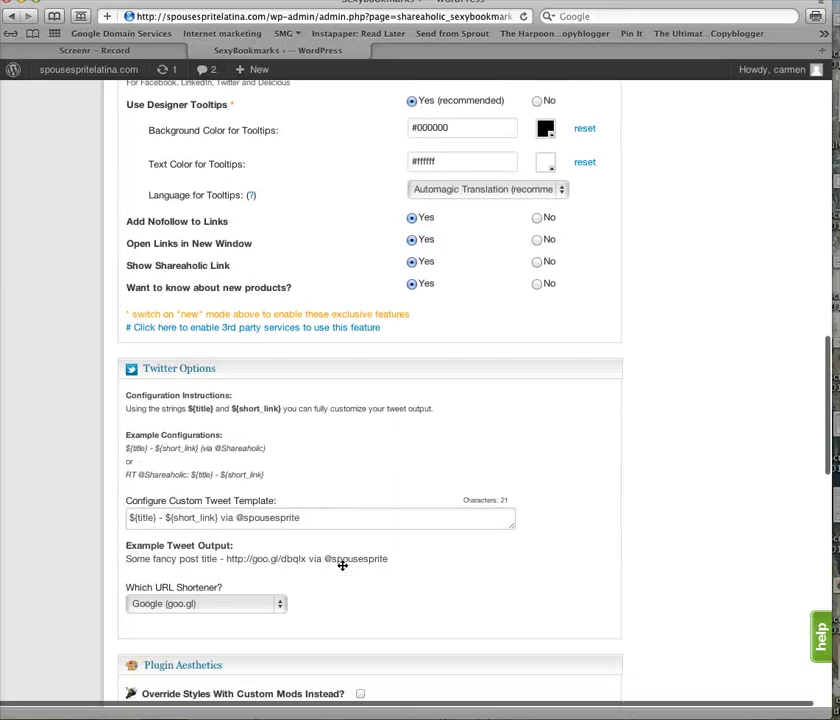
scroll(342, 565, down, 1)
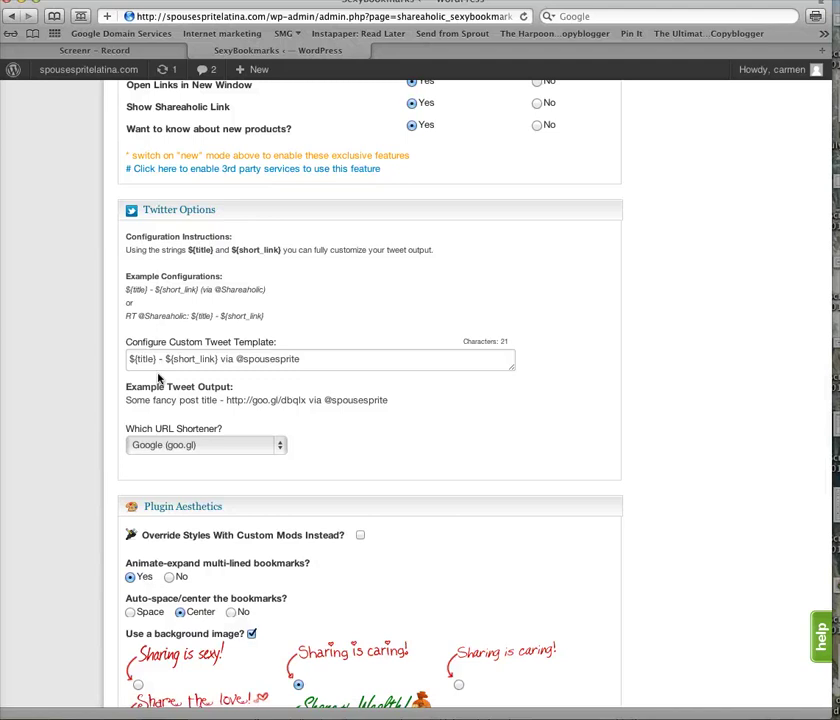
click(128, 357)
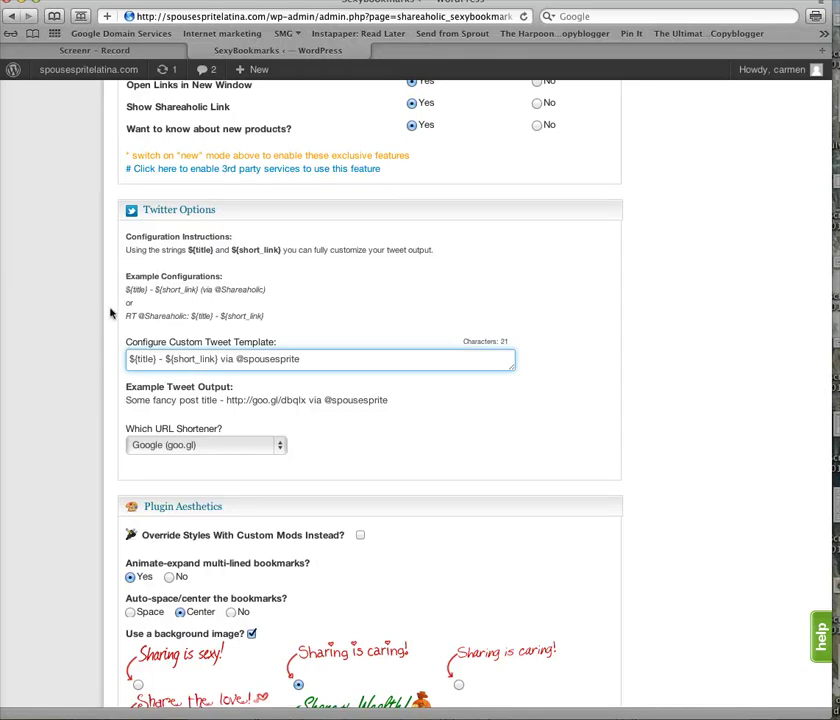
text(RT)
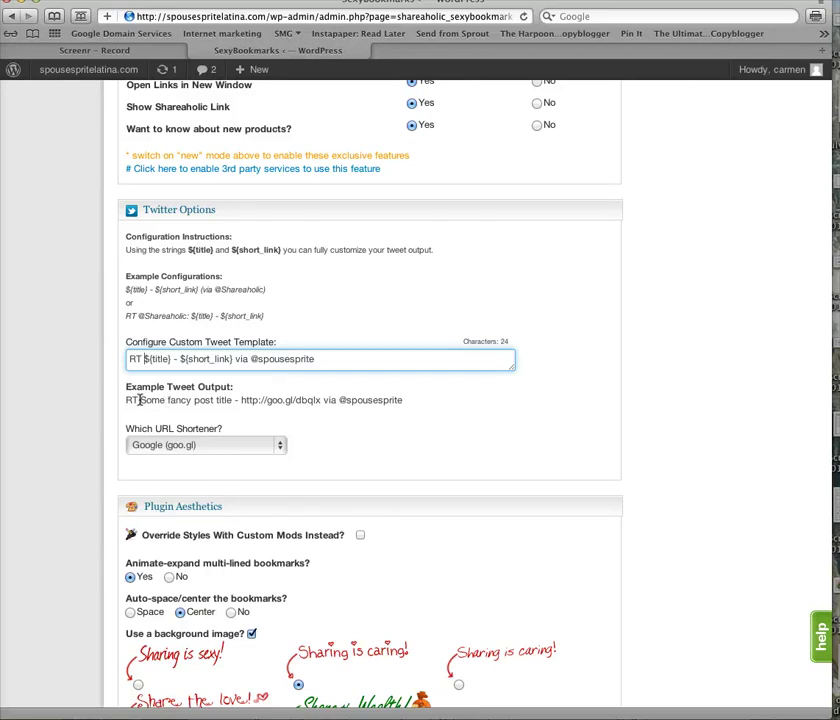
drag(141, 400, 235, 401)
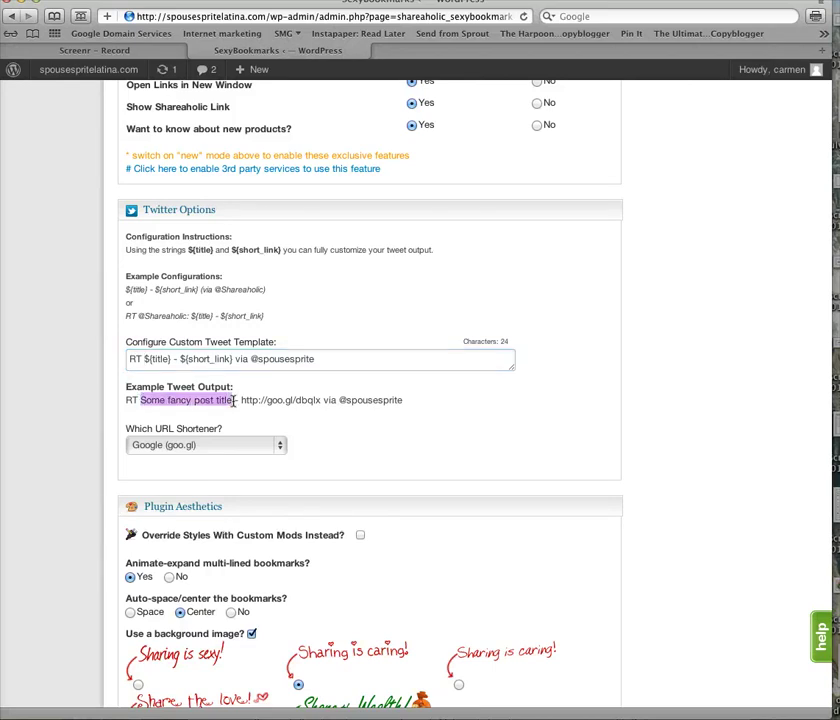
click(241, 400)
drag(241, 400, 334, 403)
click(345, 358)
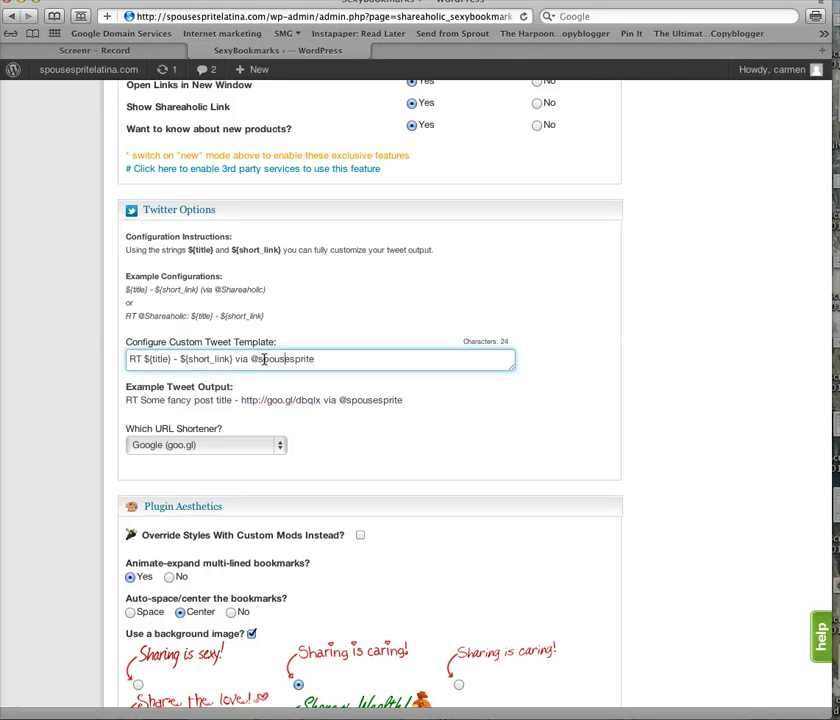
drag(252, 358, 322, 361)
text(#milspouse)
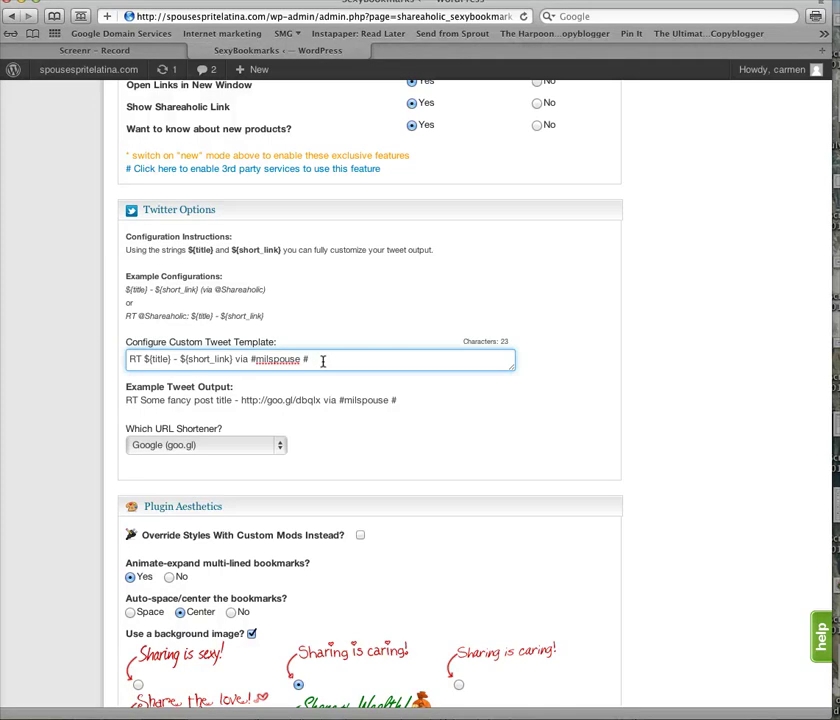
text(#latinamomblog)
- Exclude pages and the main index from the sharing menu's placement in the Menu Placement settings
scroll(544, 436, down, 5)
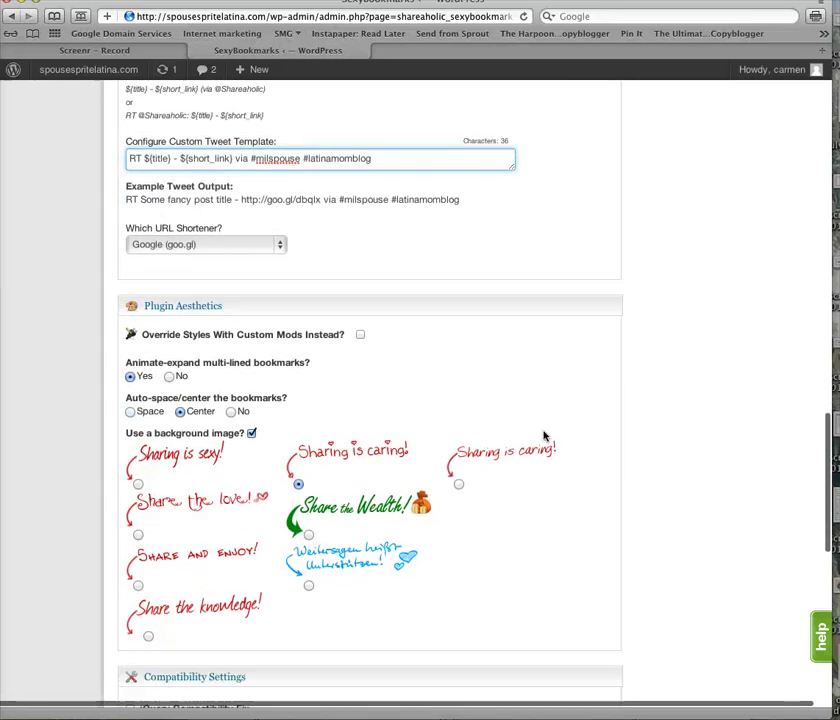
scroll(544, 436, down, 2)
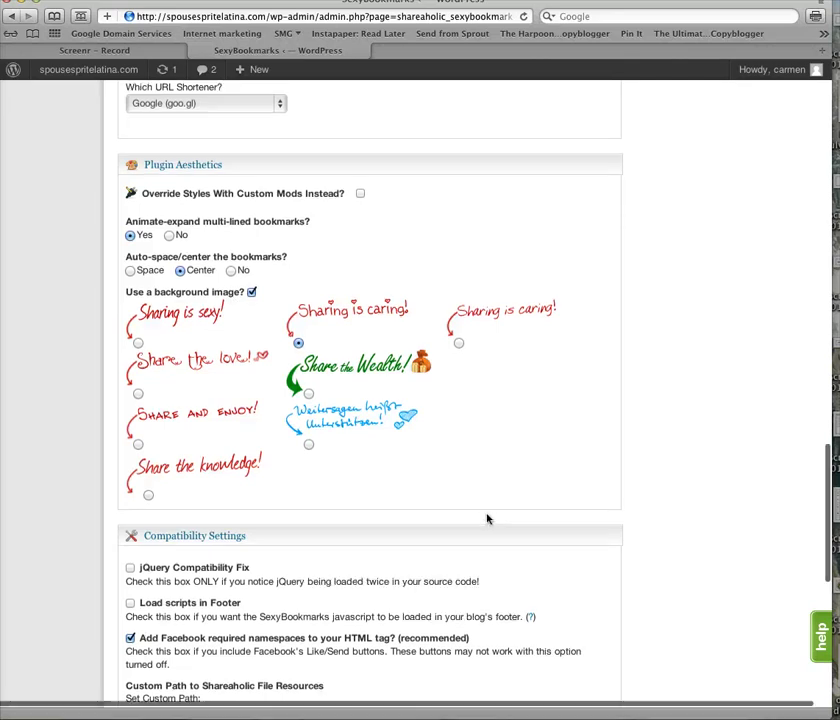
scroll(487, 519, down, 5)
scroll(487, 519, down, 2)
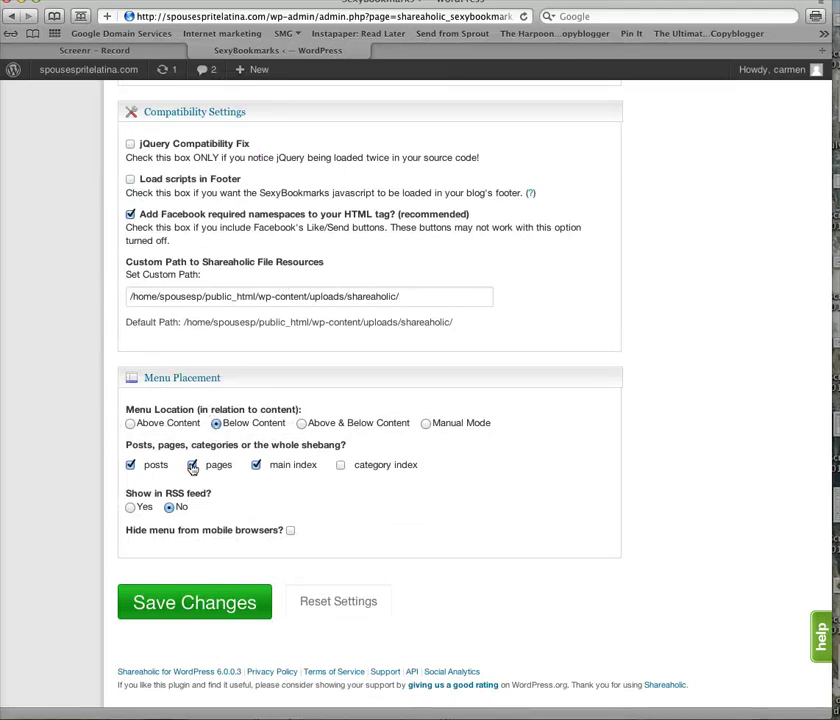
click(192, 466)
click(257, 467)
- Set the sharing menu to show in the RSS feed and save the plugin settings
click(131, 508)
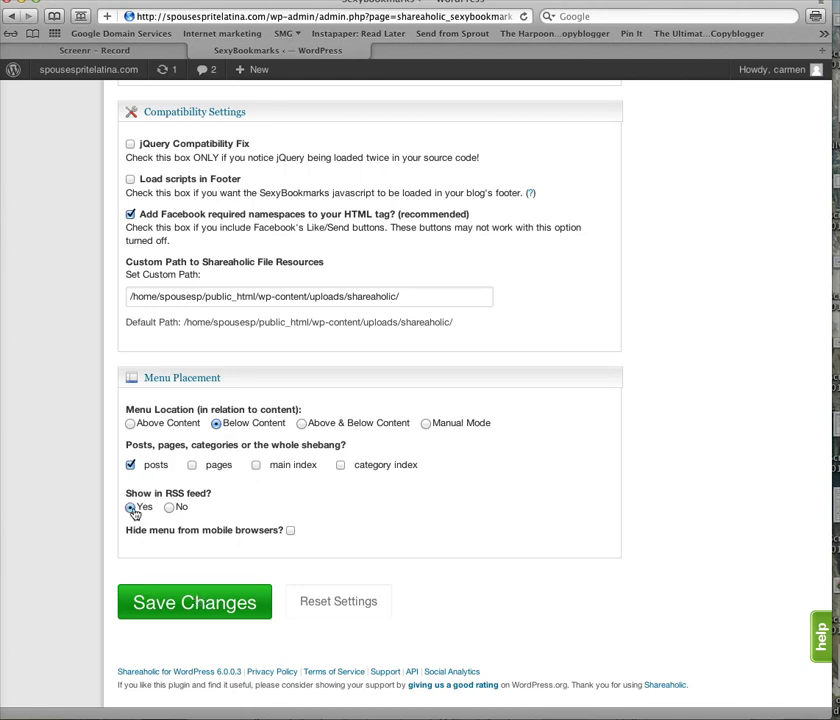
click(191, 608)
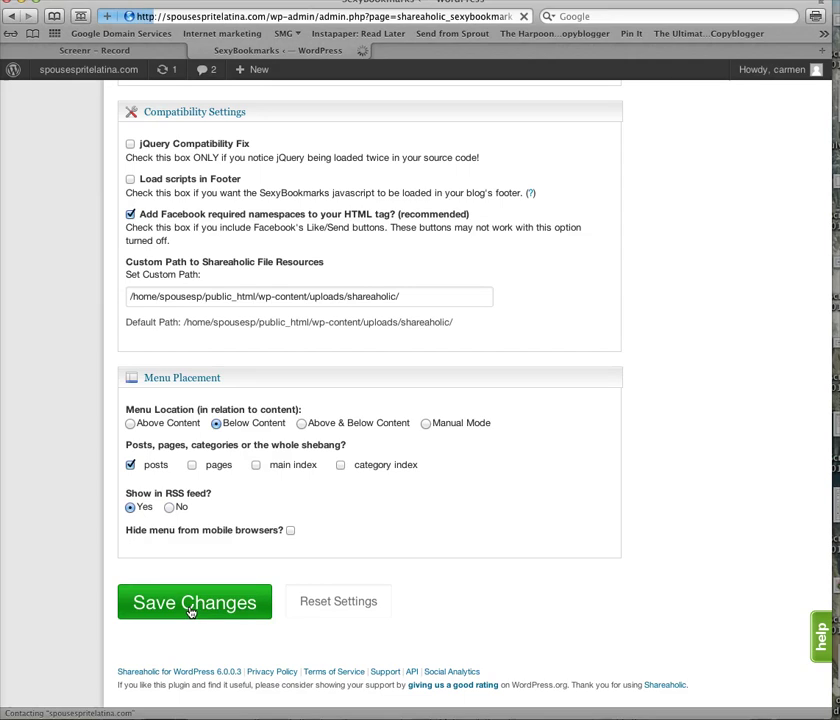